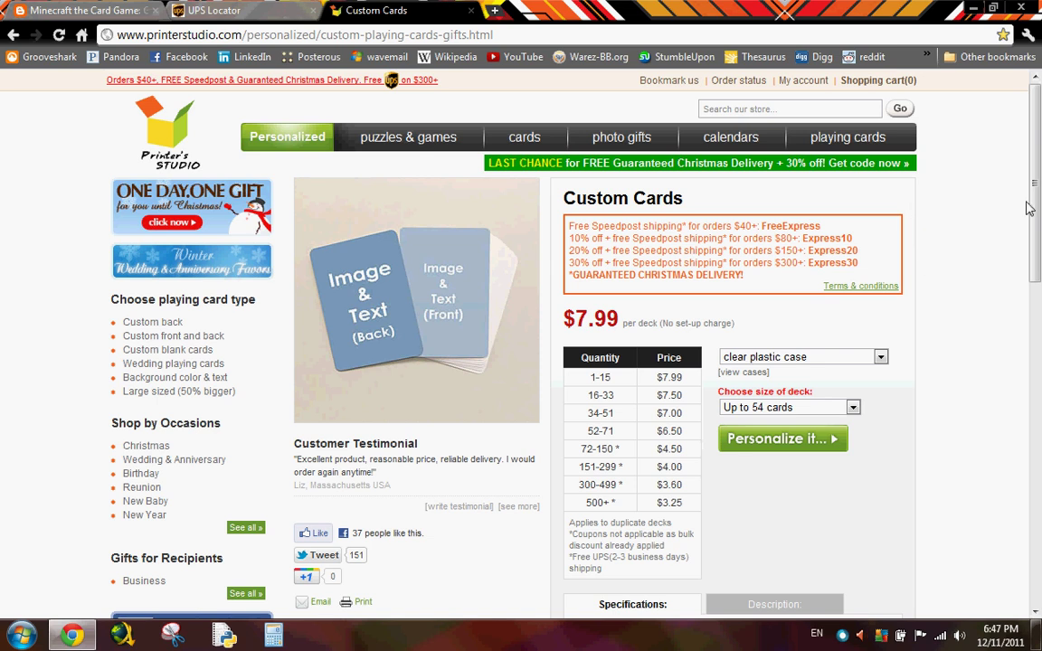
# Step: Choose the 'Up to 108 cards (+$4.28)' deck size on the Custom Cards page
pyautogui.moveTo(1034, 197); pyautogui.dragTo(1034, 197)
pyautogui.click(850, 408)
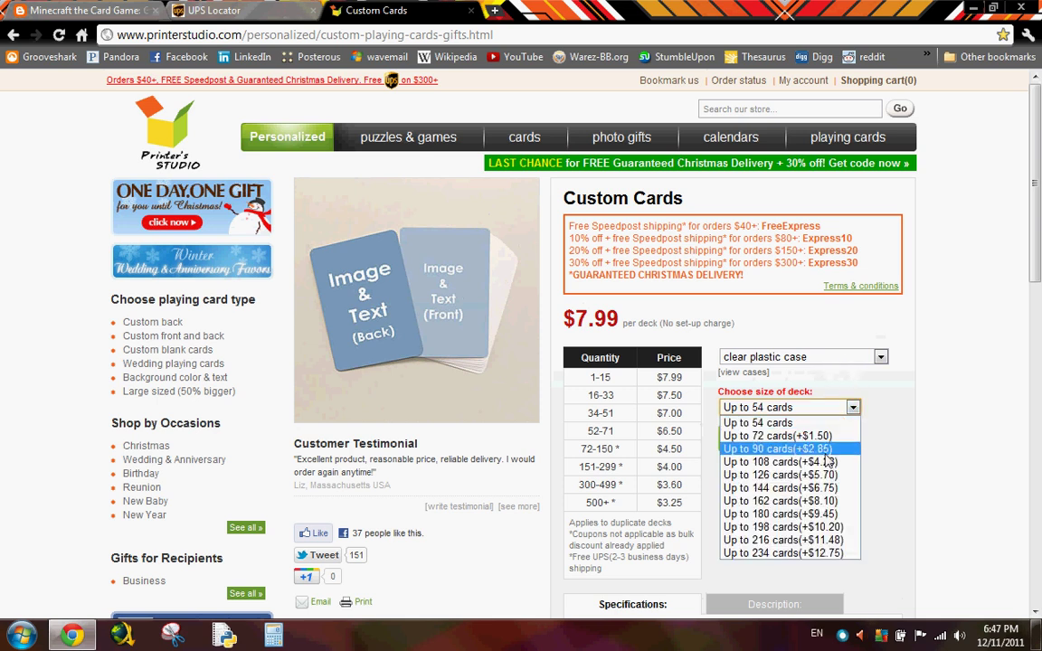
pyautogui.click(786, 462)
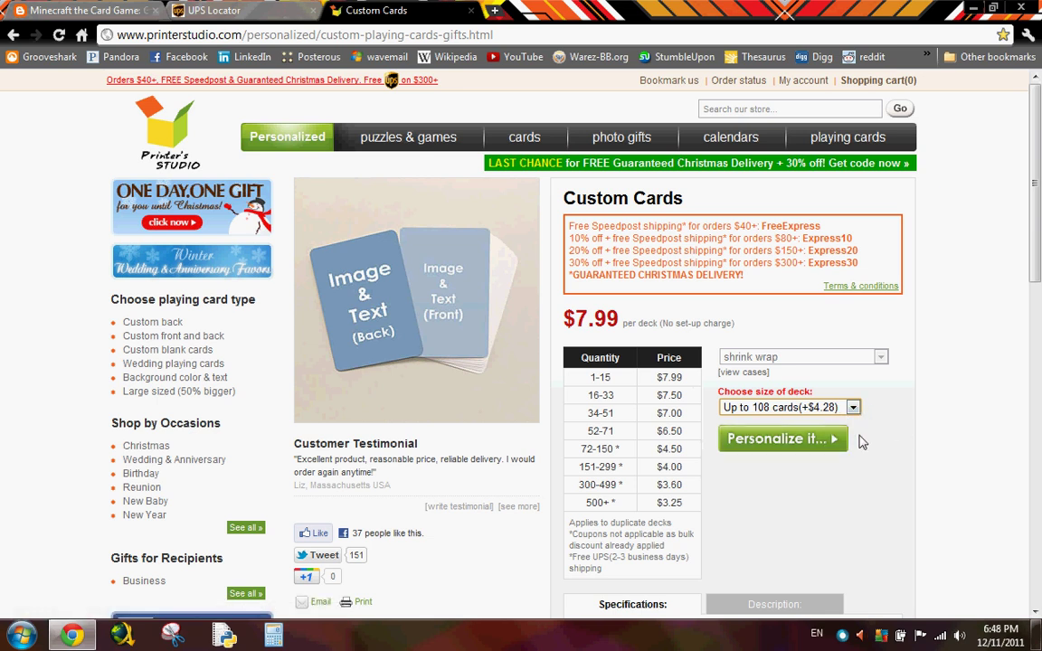
# Step: Start personalizing with 108 card fronts, each using a different image
pyautogui.click(833, 446)
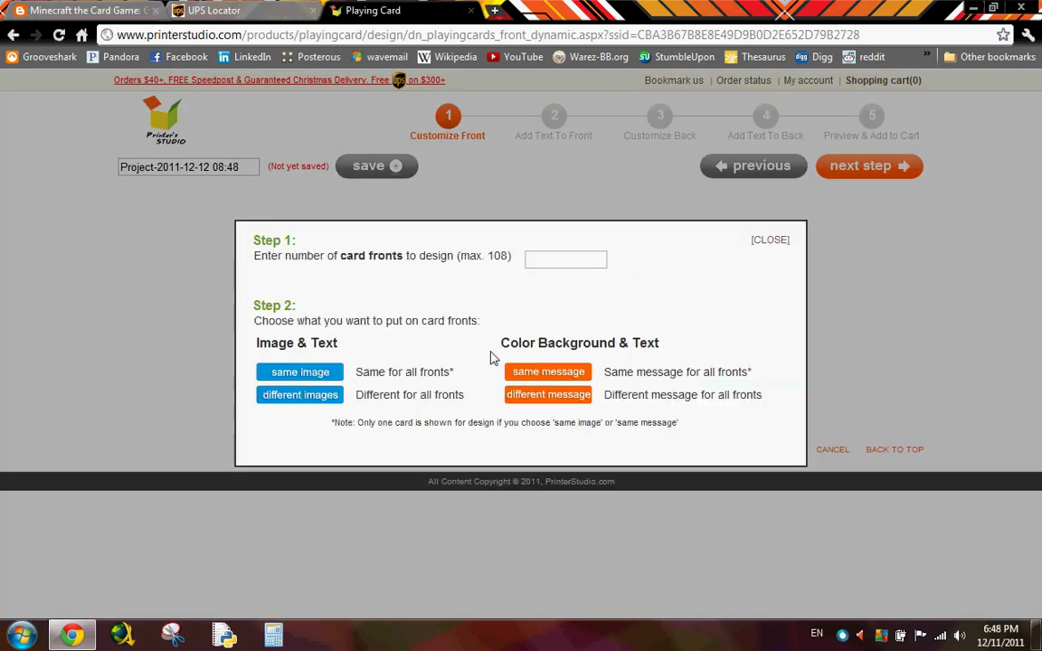
pyautogui.click(561, 267)
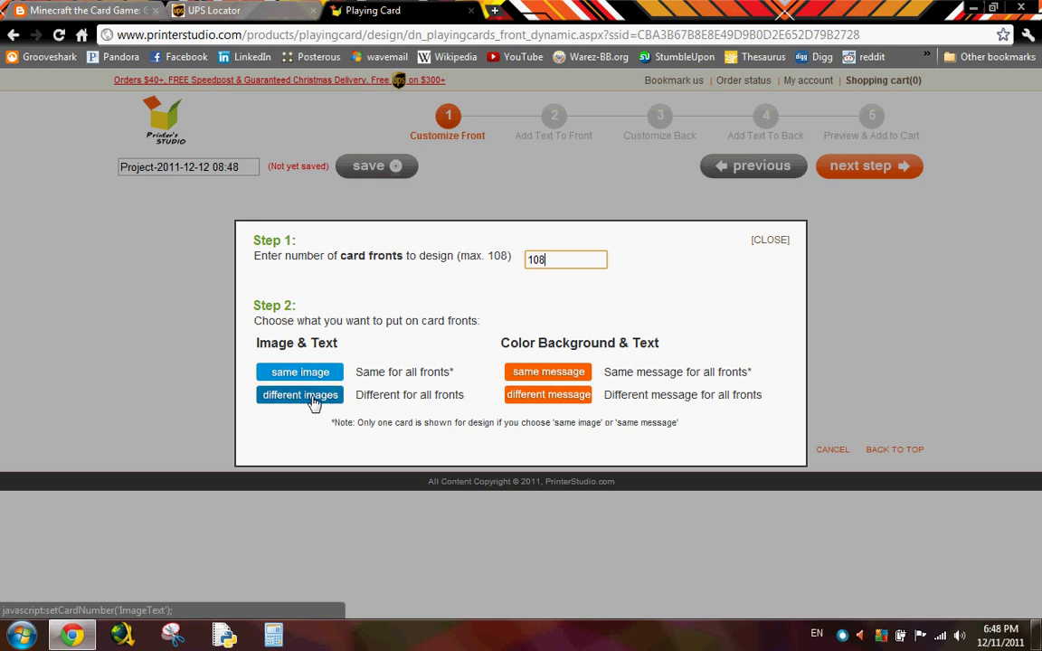
pyautogui.click(309, 398)
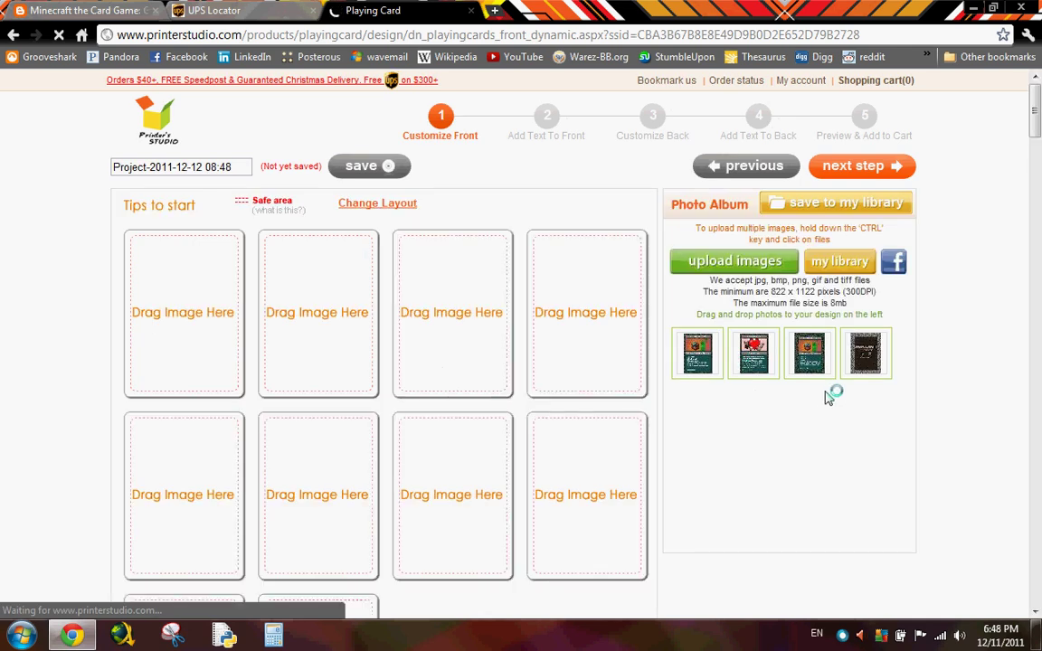
# Step: Upload animal lover.jpg from MCCG > Finished Cards 822 x 1122 into the photo album
pyautogui.scroll(-3, 846, 343)
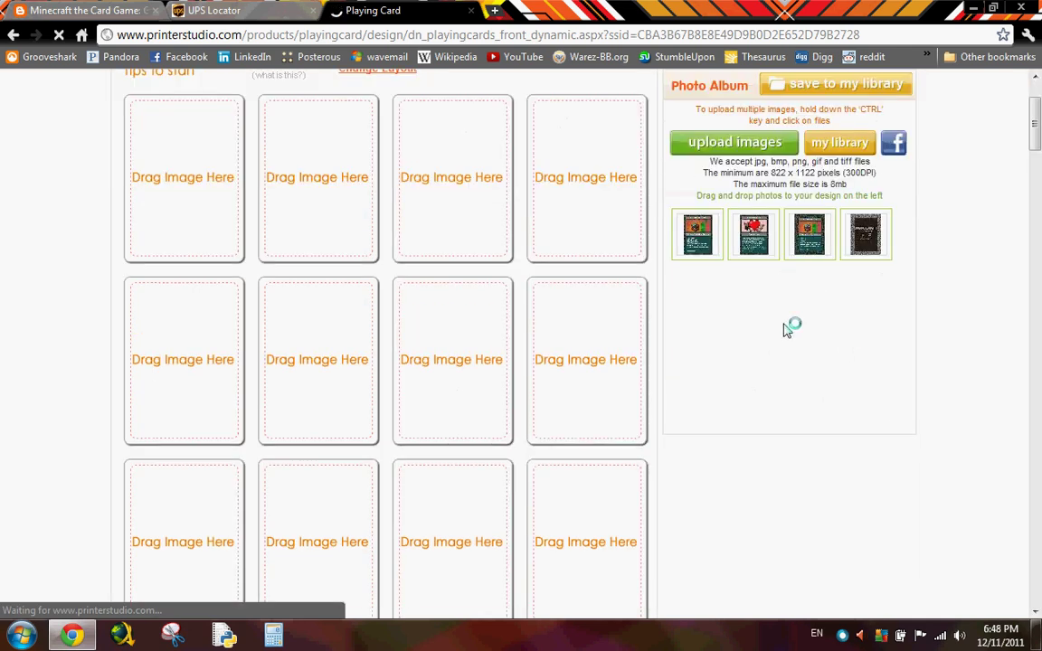
pyautogui.scroll(3, 790, 326)
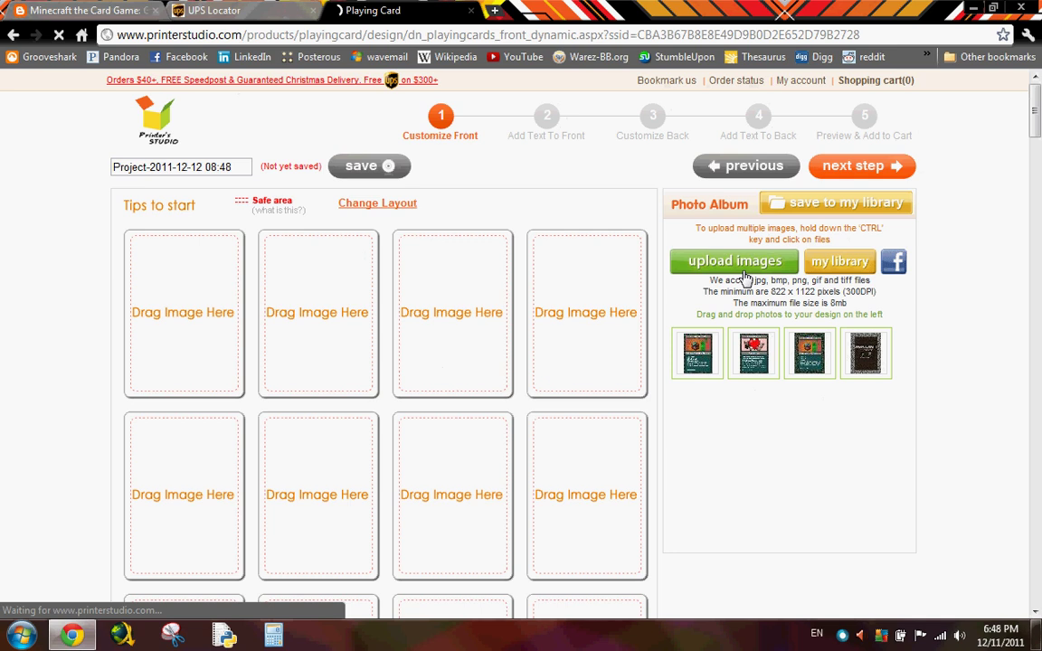
pyautogui.click(678, 258)
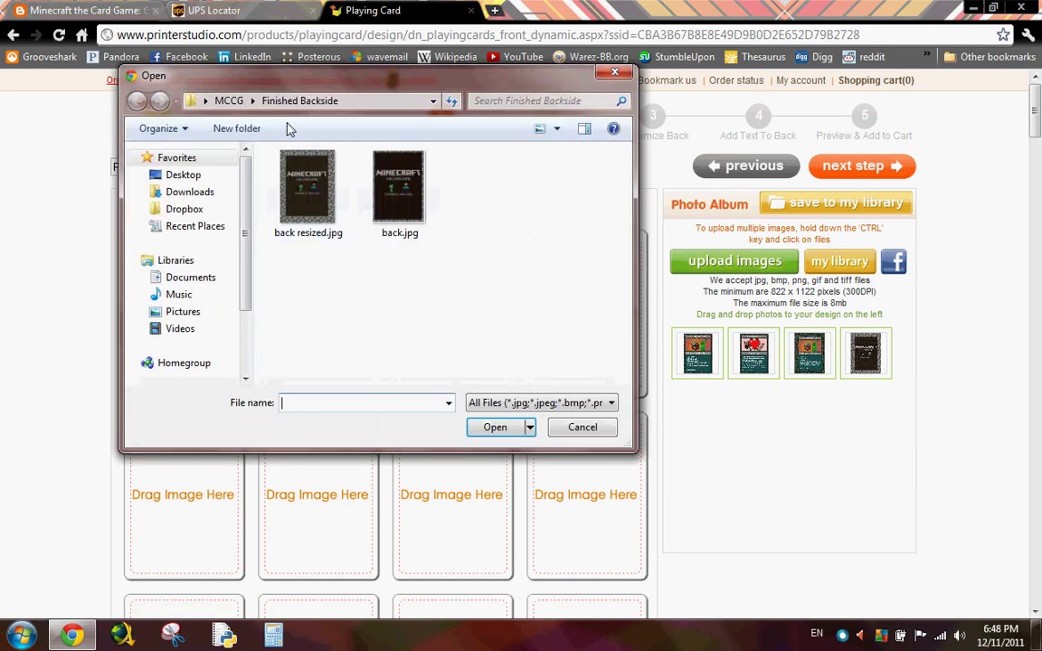
pyautogui.click(229, 101)
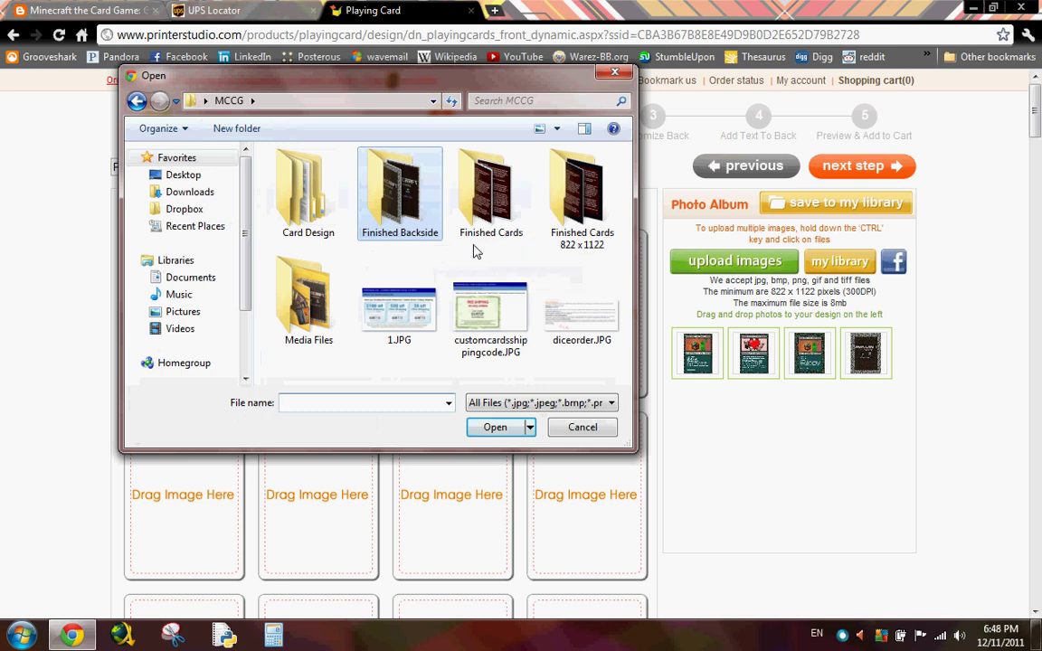
pyautogui.doubleClick(577, 212)
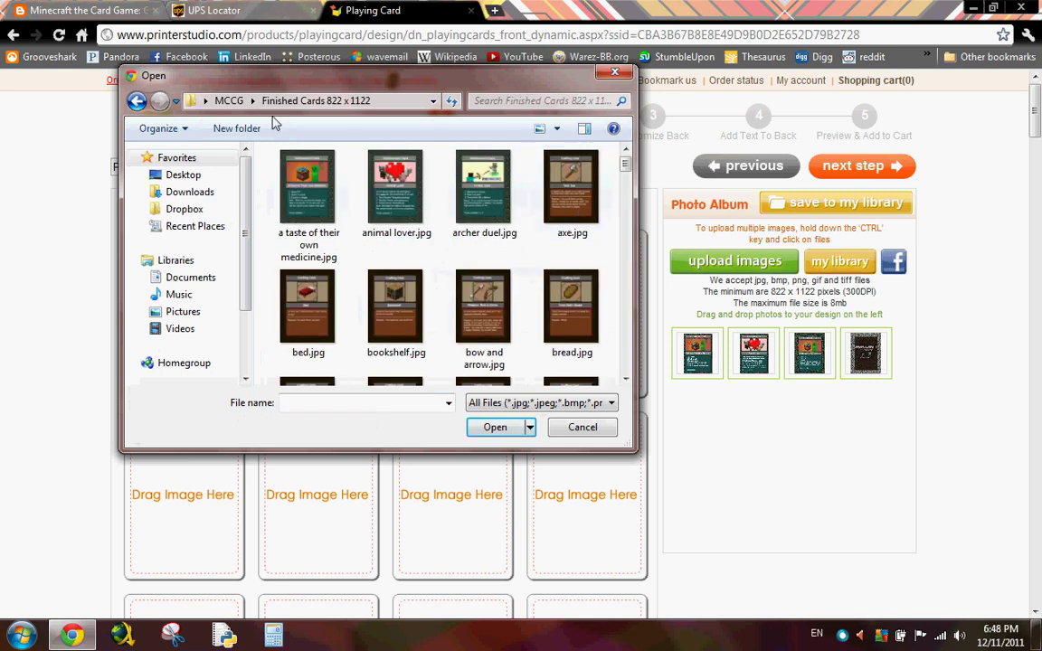
pyautogui.press('BackSpace')
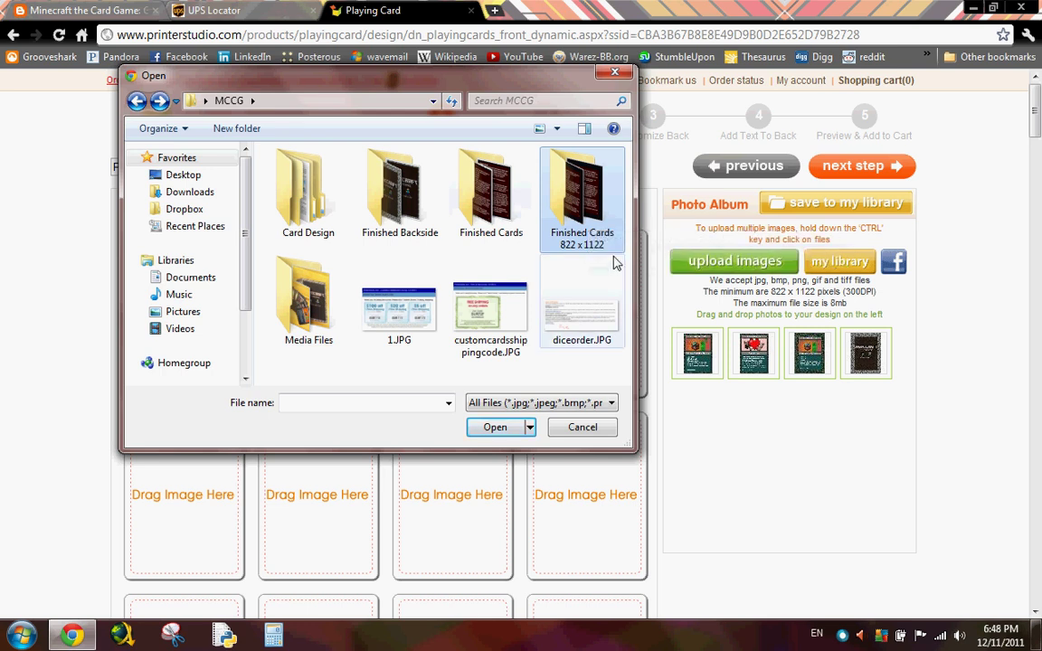
pyautogui.doubleClick(595, 222)
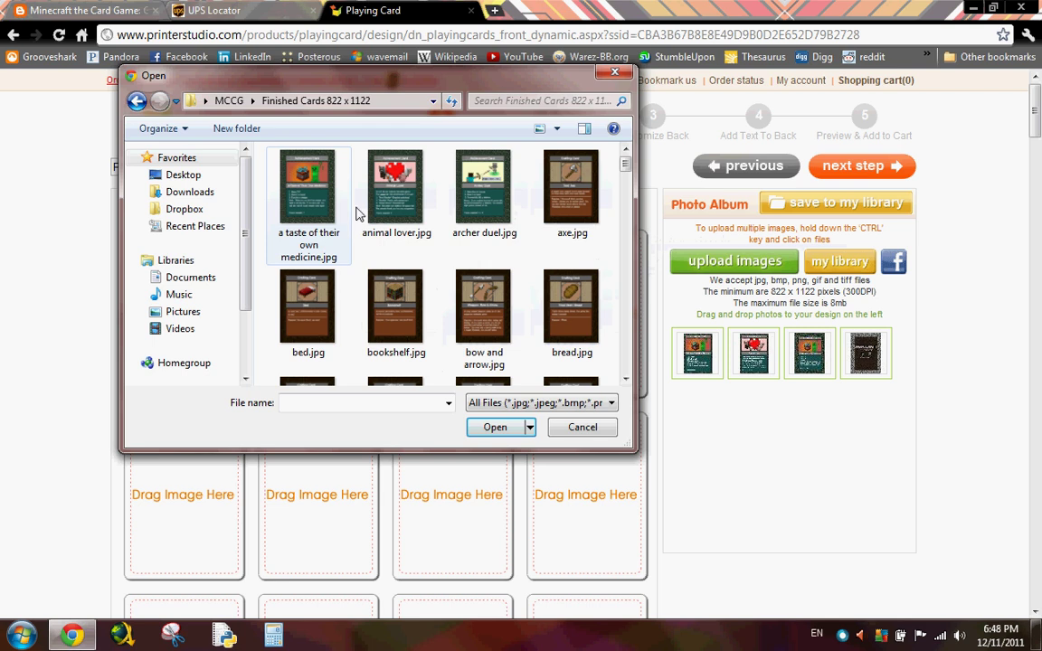
pyautogui.doubleClick(396, 194)
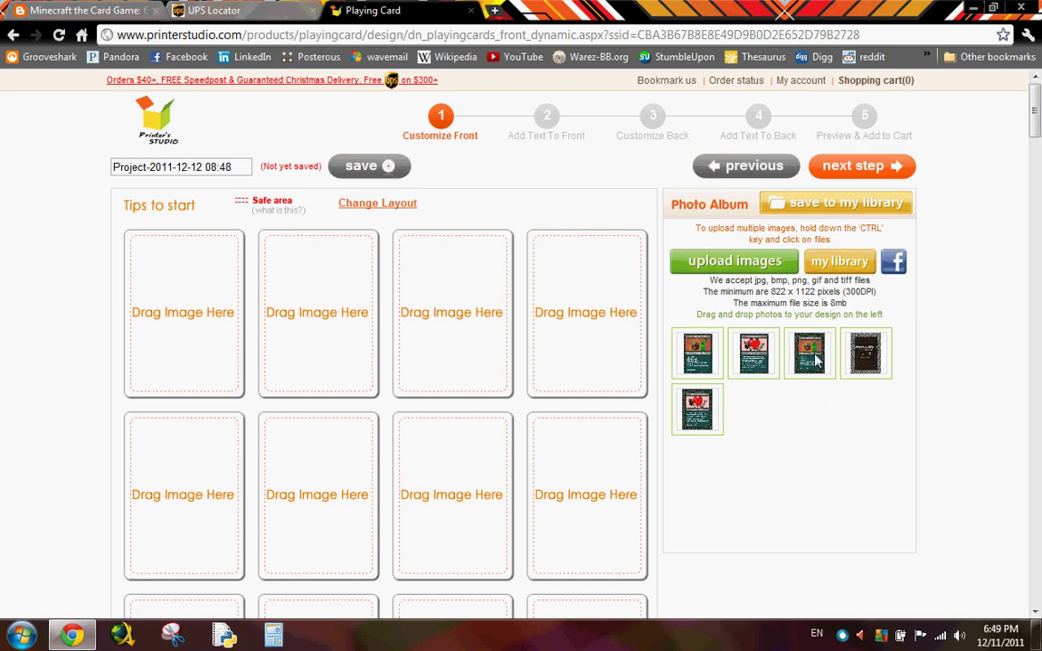
# Step: Put A Taste of Their Own Medicine and Animal Lover on fronts one and two, skipping front text
pyautogui.moveTo(817, 360); pyautogui.dragTo(219, 339)
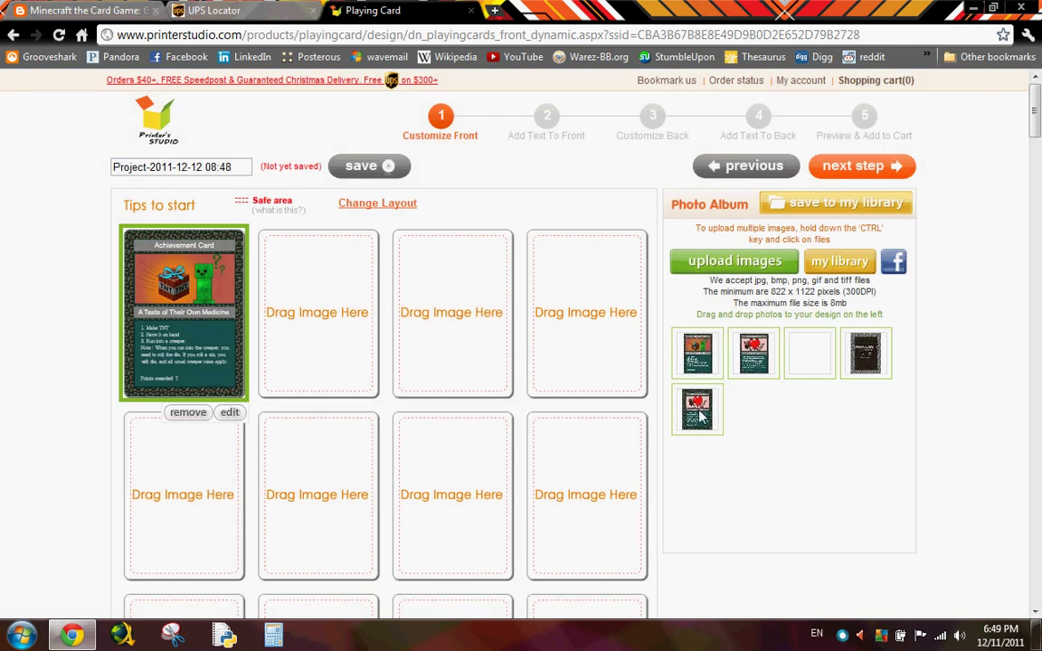
pyautogui.moveTo(701, 416); pyautogui.dragTo(262, 298)
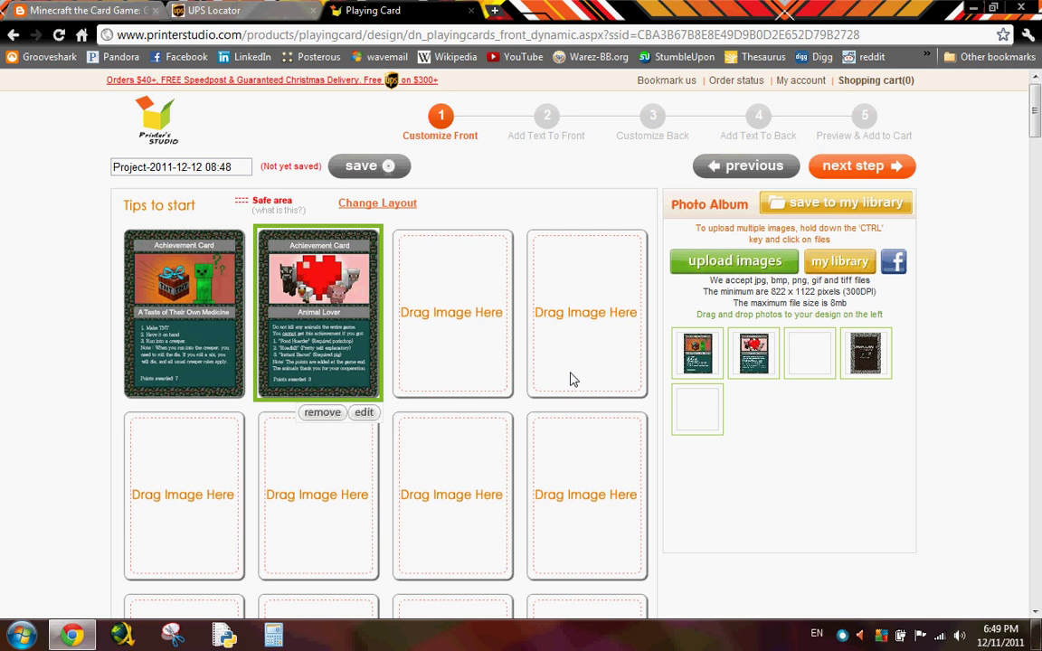
pyautogui.scroll(-4, 587, 384)
pyautogui.scroll(4, 615, 394)
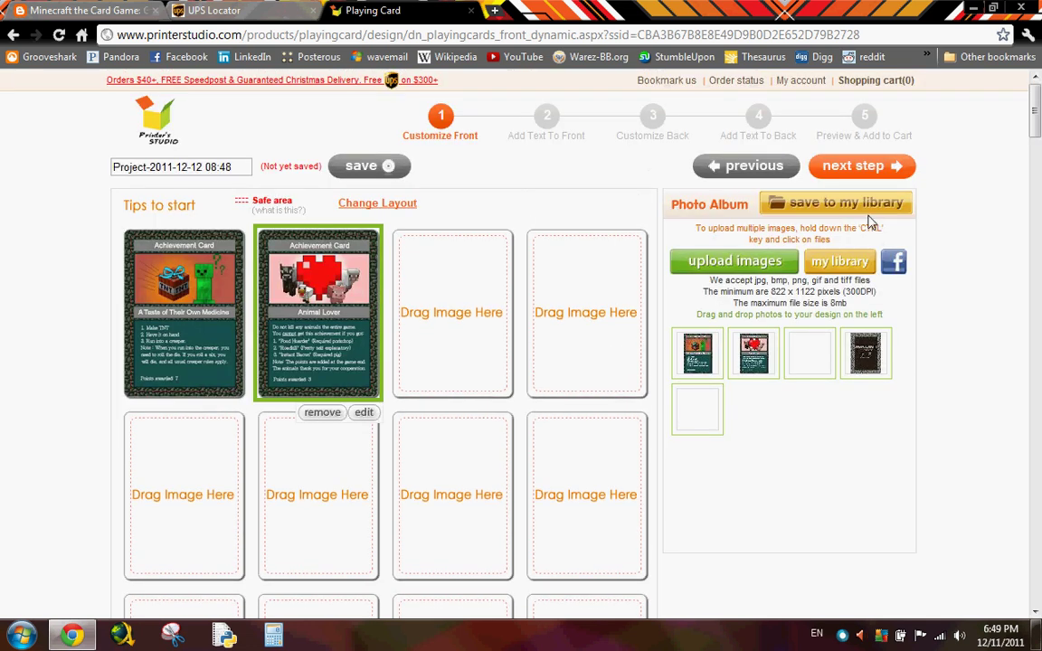
pyautogui.click(874, 168)
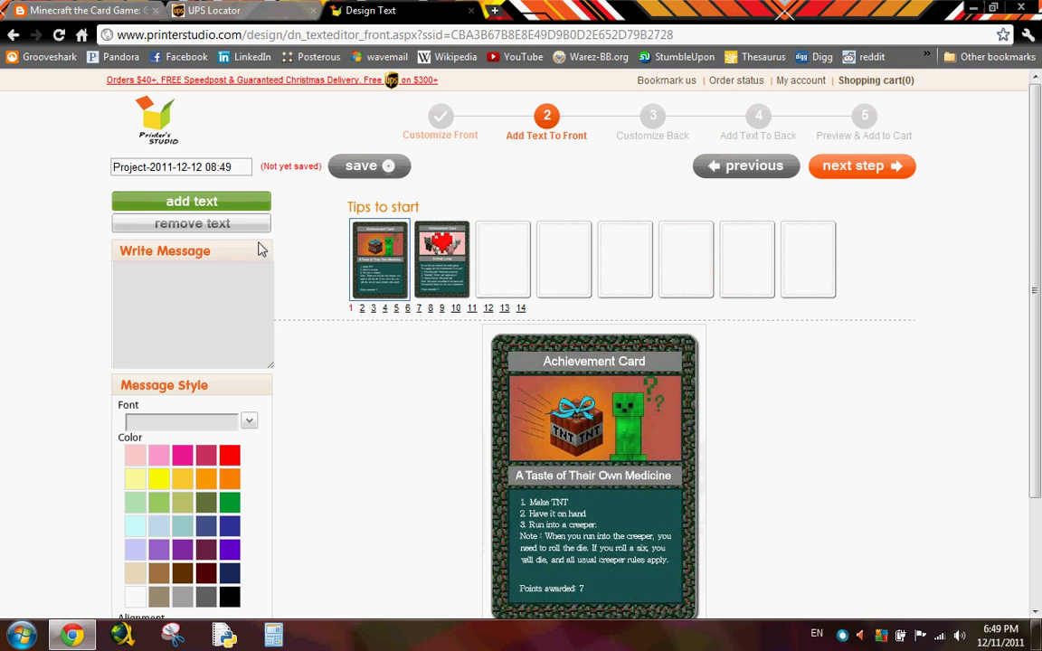
pyautogui.click(876, 176)
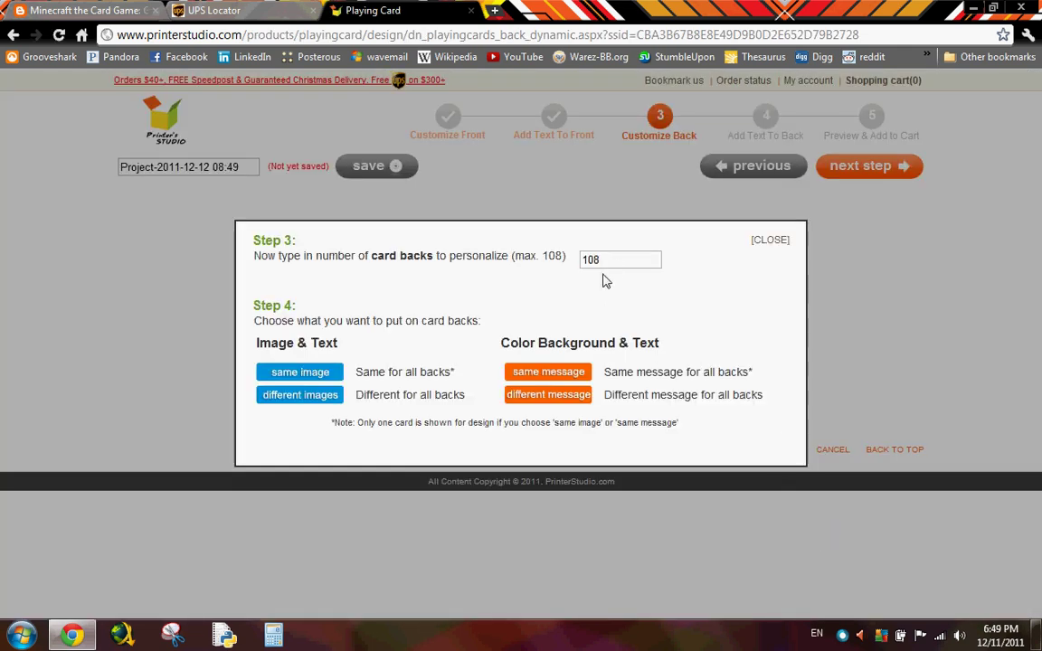
# Step: Keep 108 card backs, all sharing the same image
pyautogui.click(621, 268)
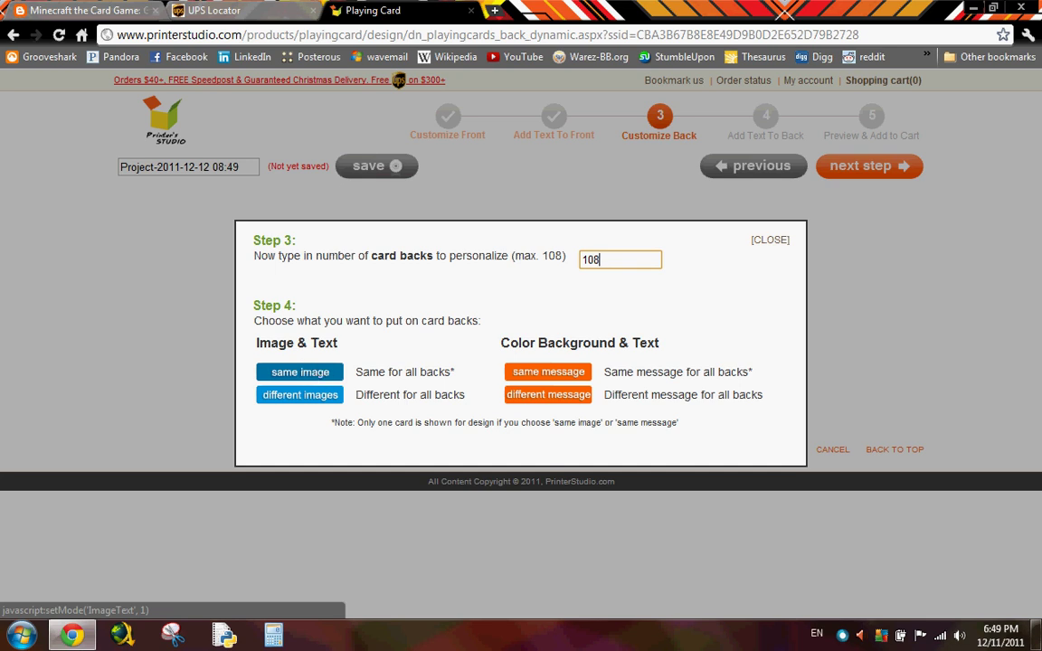
pyautogui.click(308, 371)
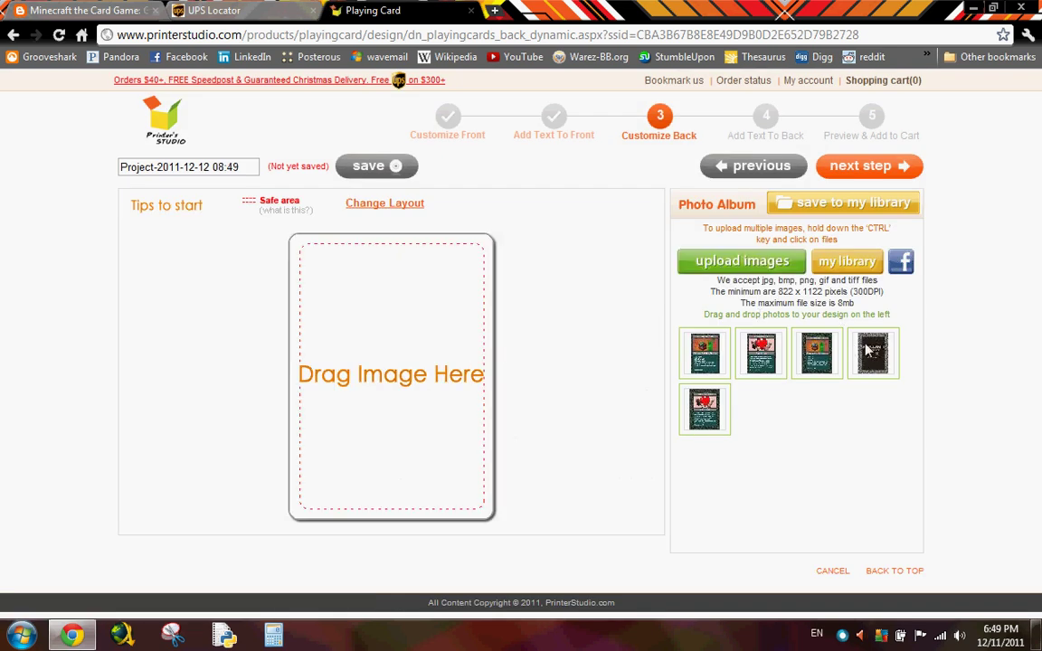
# Step: Place the black MINECRAFT image on the shared card back, skipping back text, to reach the preview
pyautogui.click(691, 262)
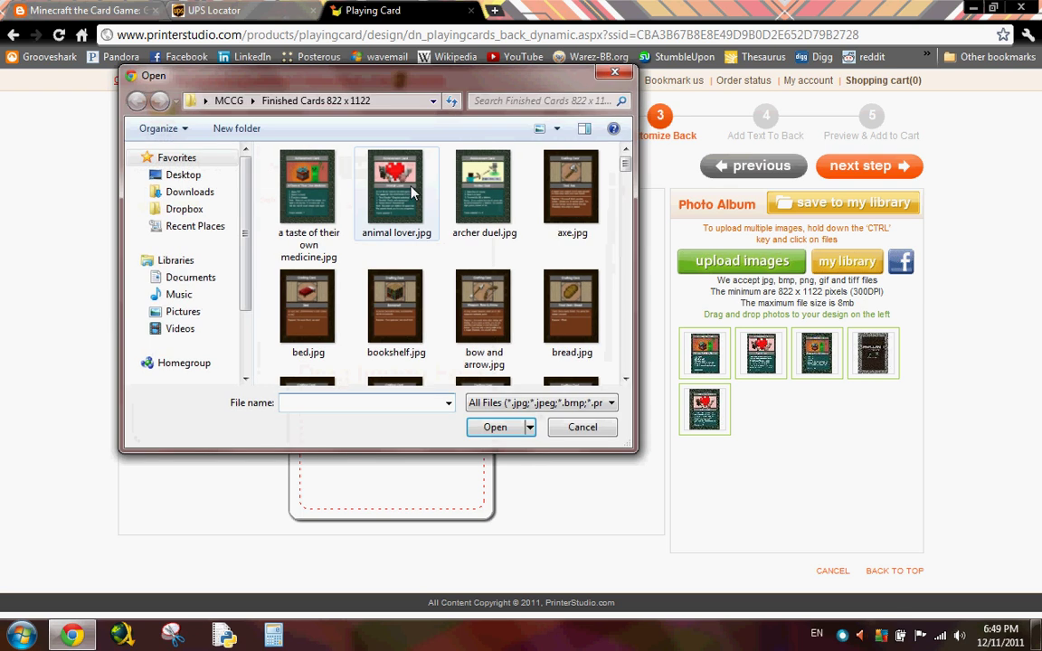
pyautogui.click(228, 100)
pyautogui.doubleClick(398, 190)
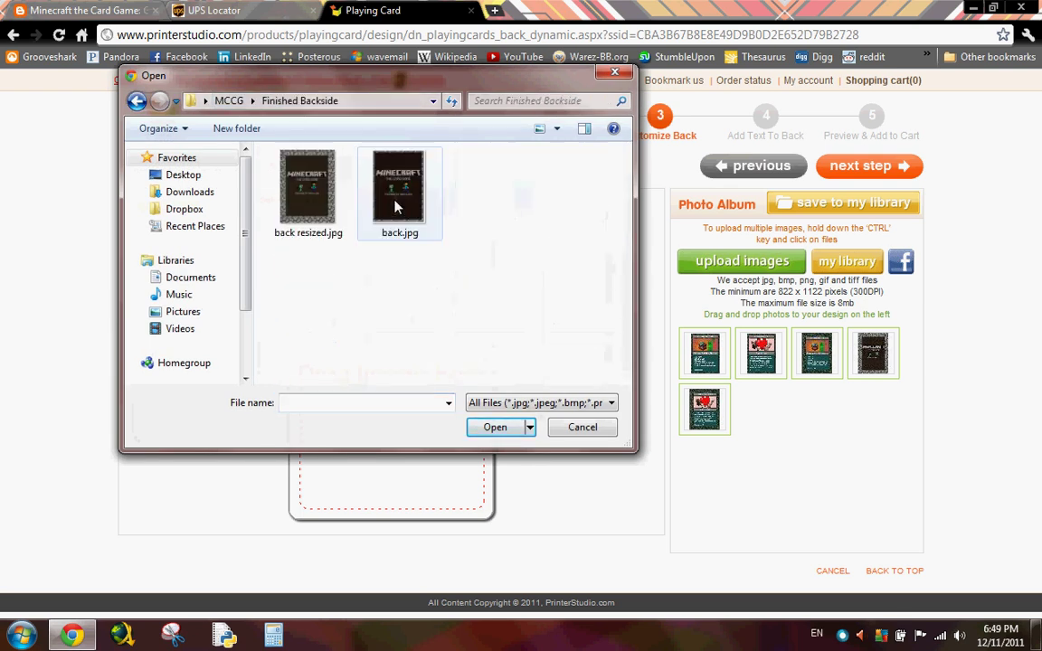
pyautogui.click(582, 427)
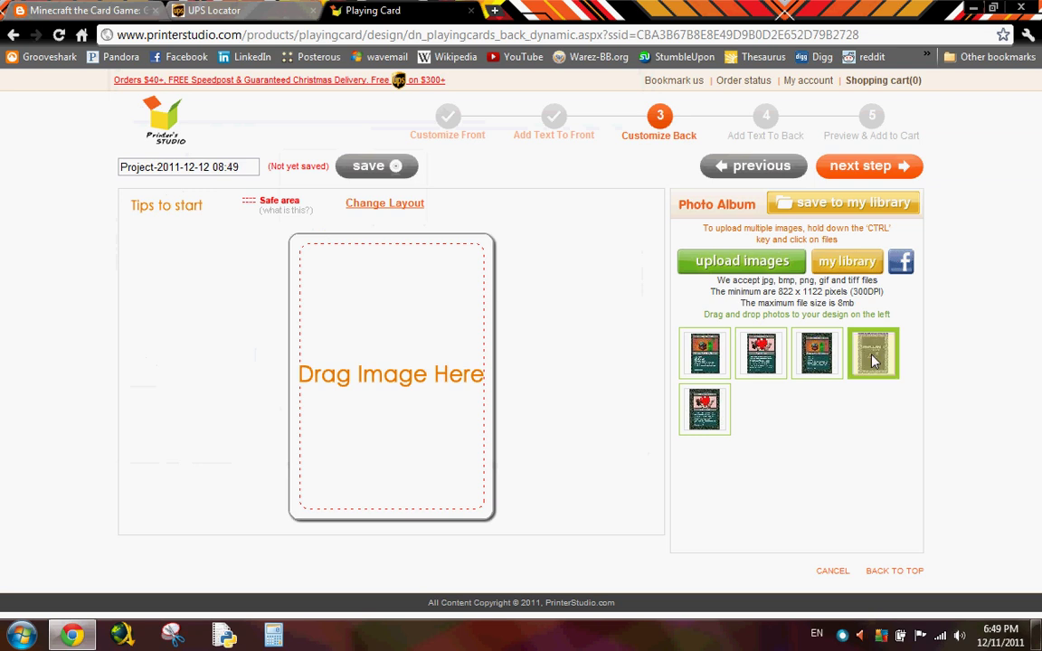
pyautogui.moveTo(868, 348); pyautogui.dragTo(395, 344)
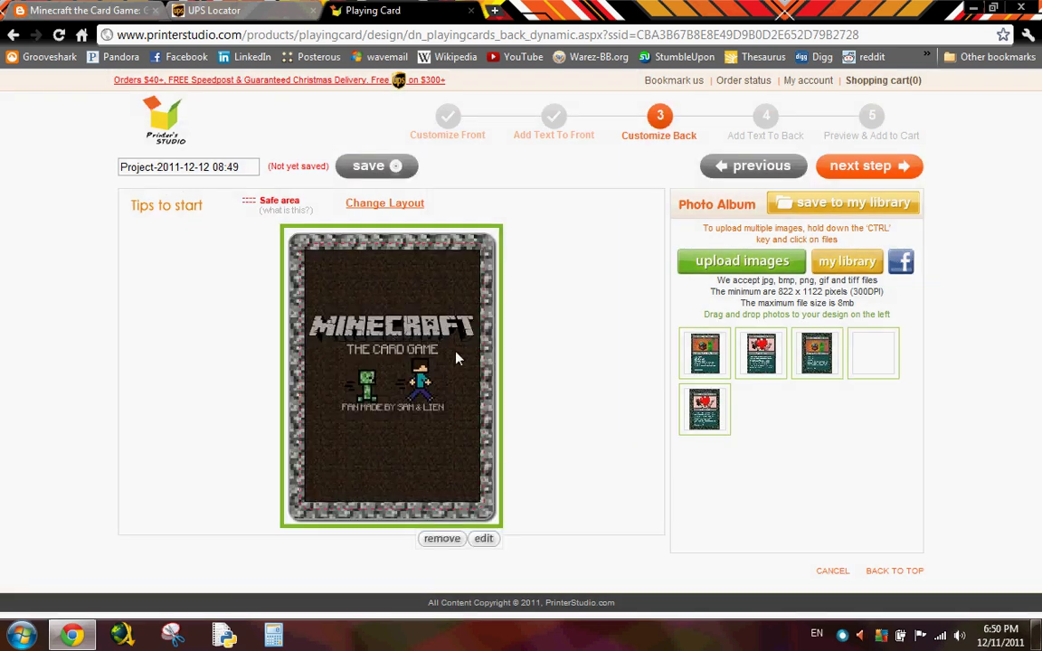
pyautogui.click(868, 166)
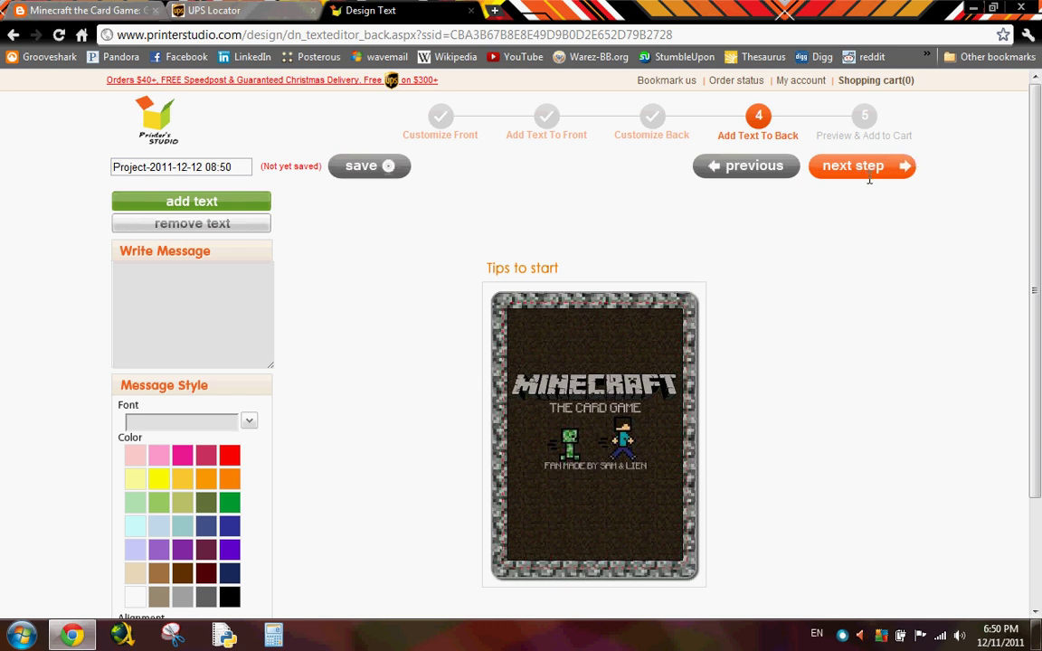
pyautogui.click(867, 176)
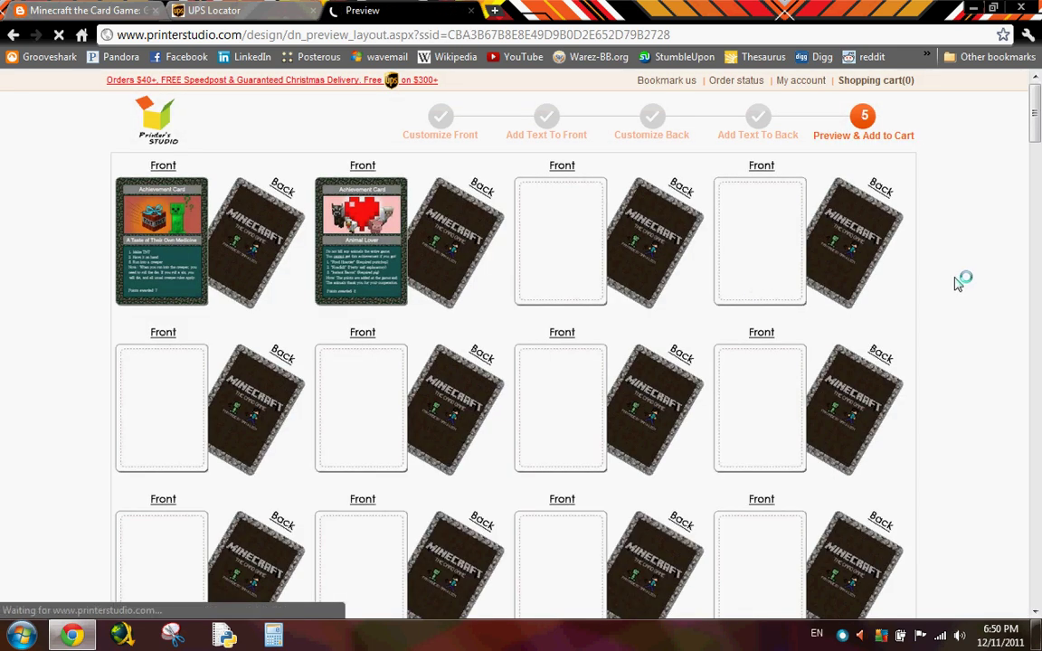
pyautogui.scroll(-2, 961, 282)
pyautogui.scroll(2, 957, 283)
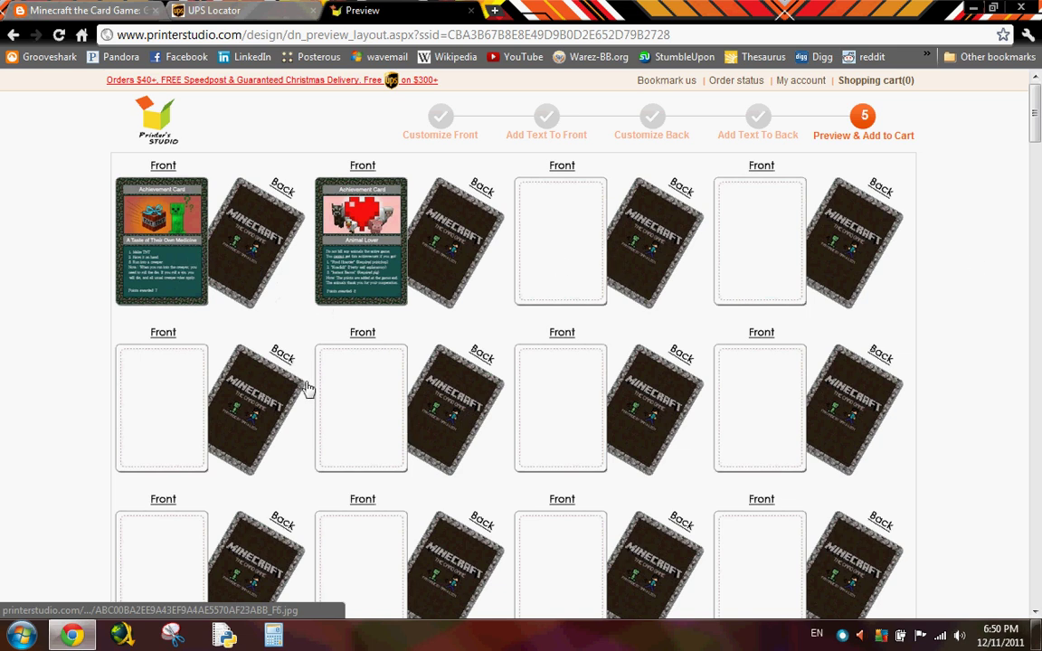
pyautogui.scroll(-3, 1036, 186)
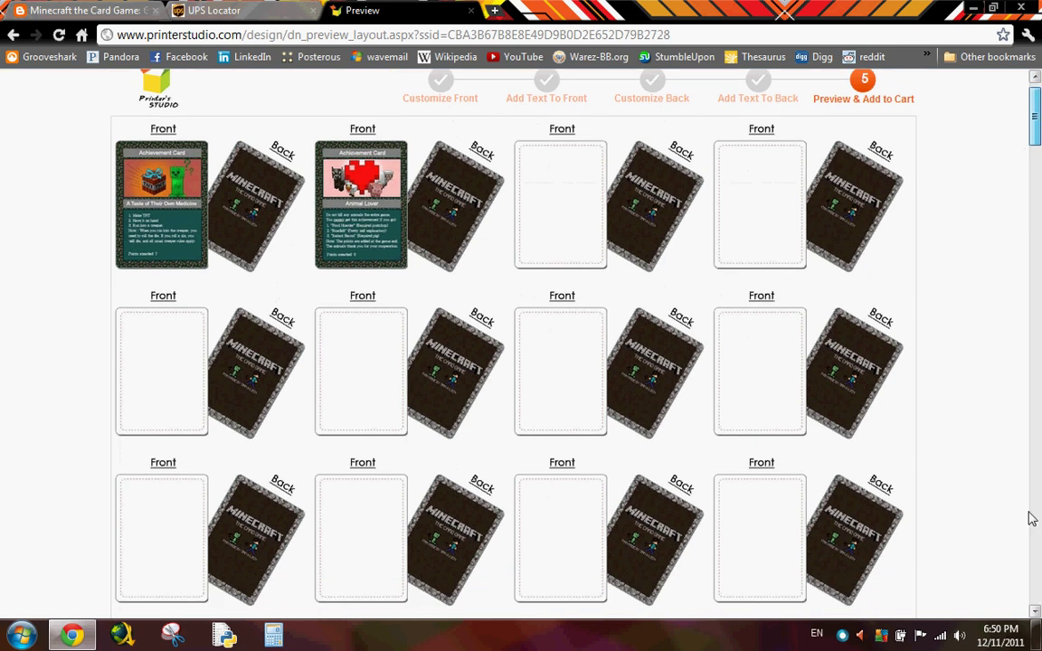
pyautogui.scroll(-5, 705, 527)
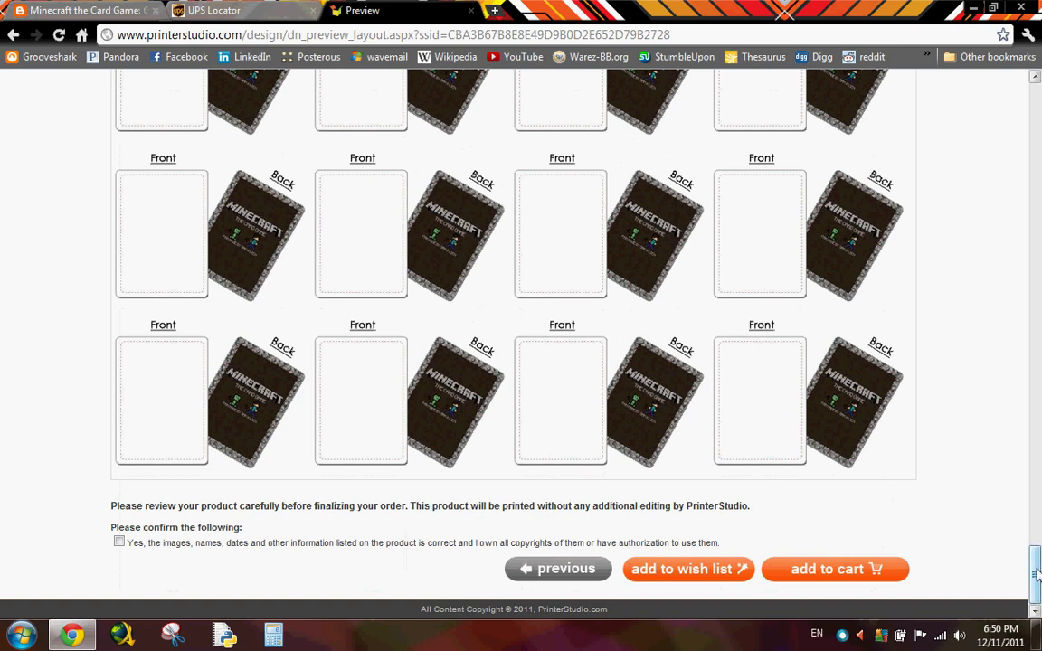
pyautogui.click(871, 571)
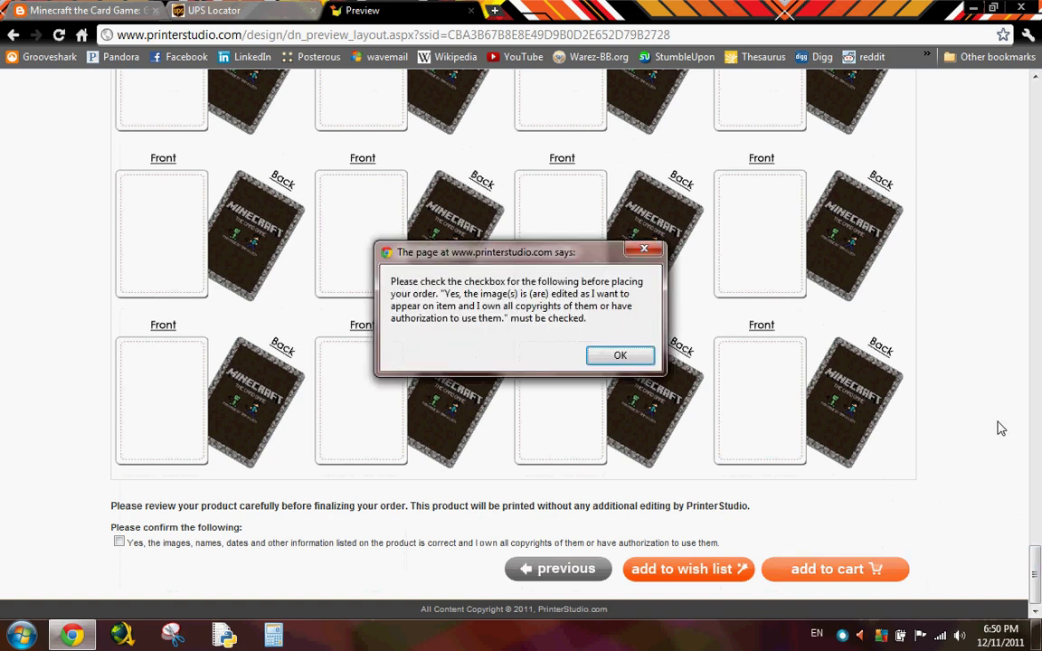
pyautogui.click(619, 357)
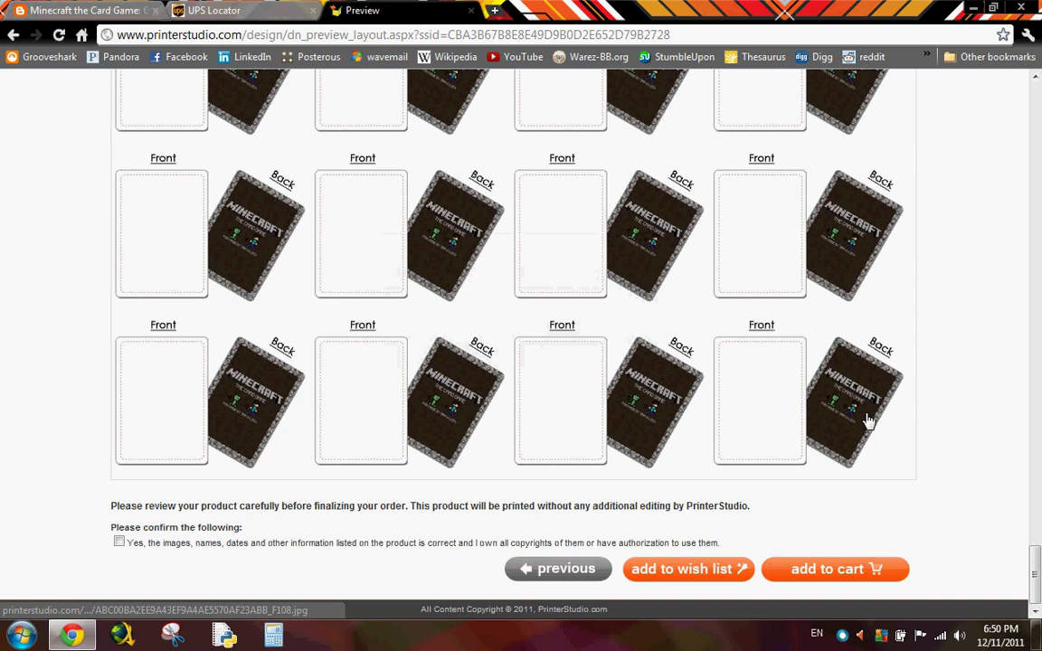